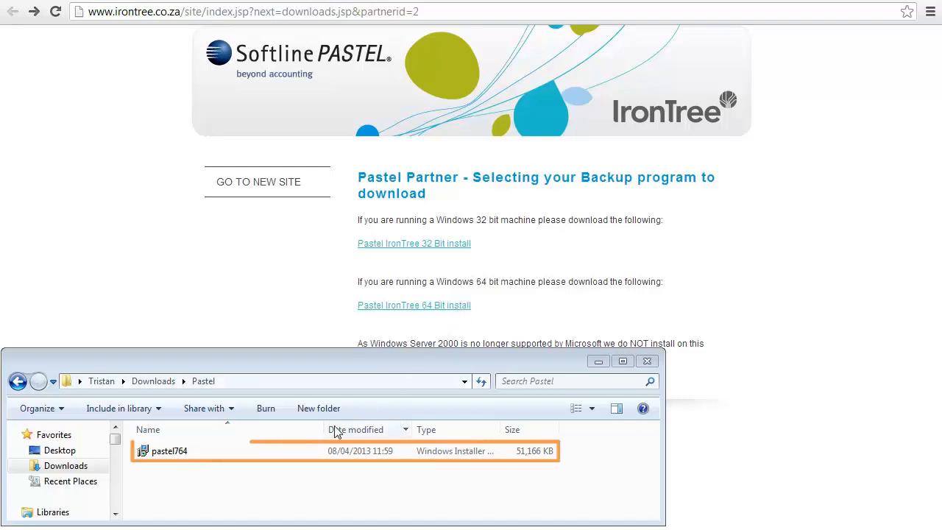
Install Pastel IronTree SE from the pastel764 installer, running as LocalSystem in the default folder, and launch it on completion
double_click(312, 449)
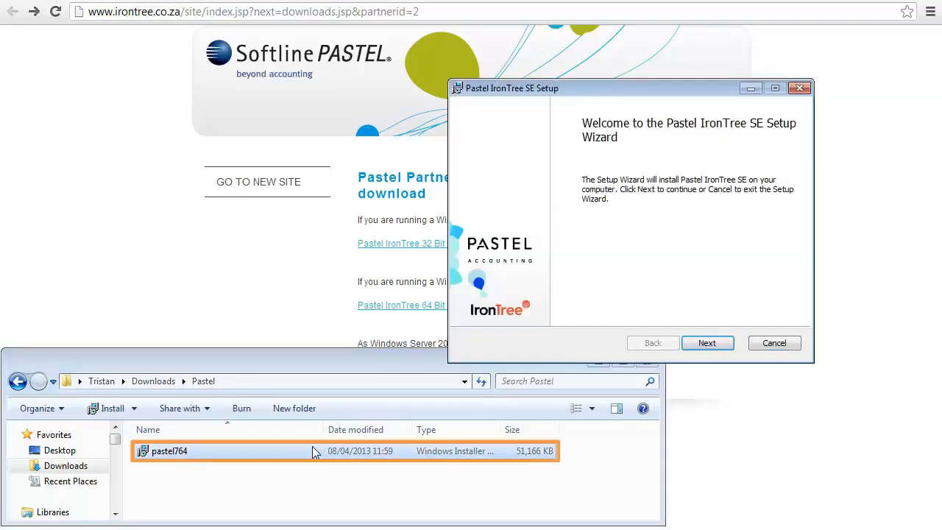
left_click(705, 343)
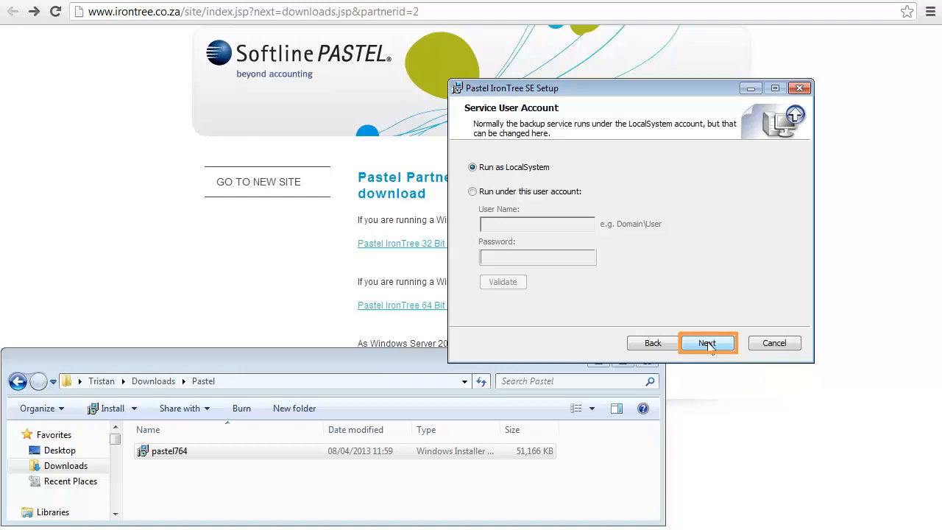
left_click(708, 344)
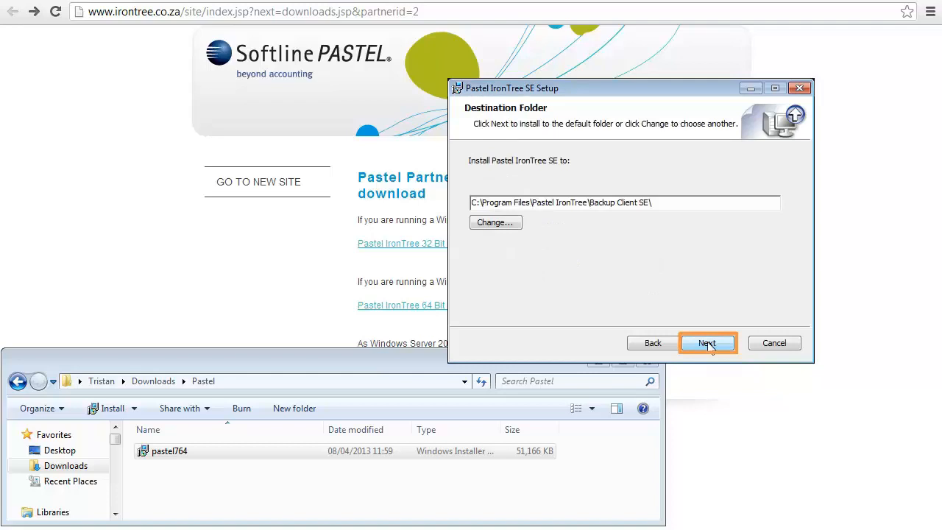
left_click(708, 344)
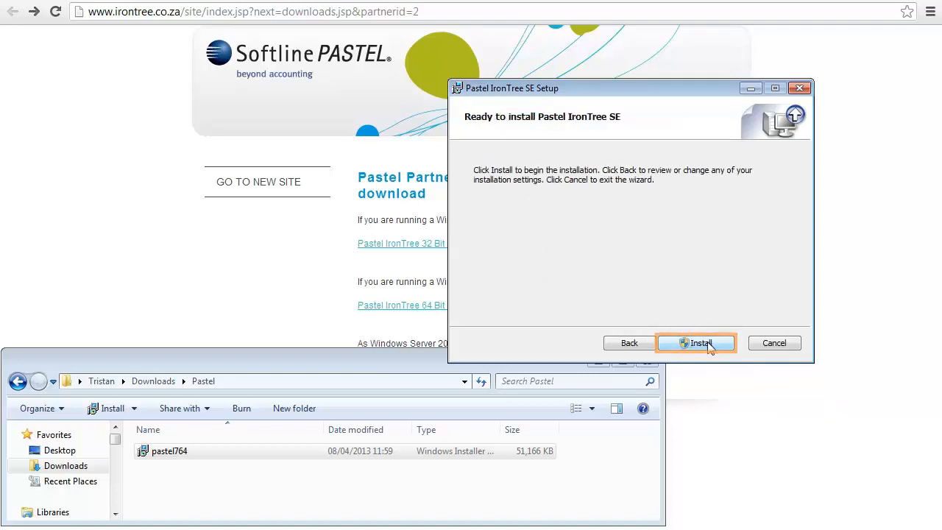
left_click(701, 343)
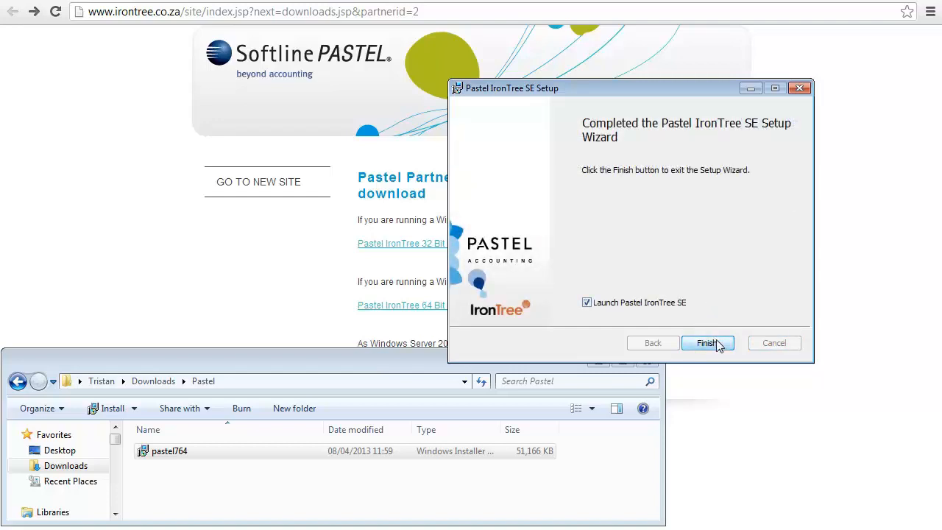
left_click(707, 343)
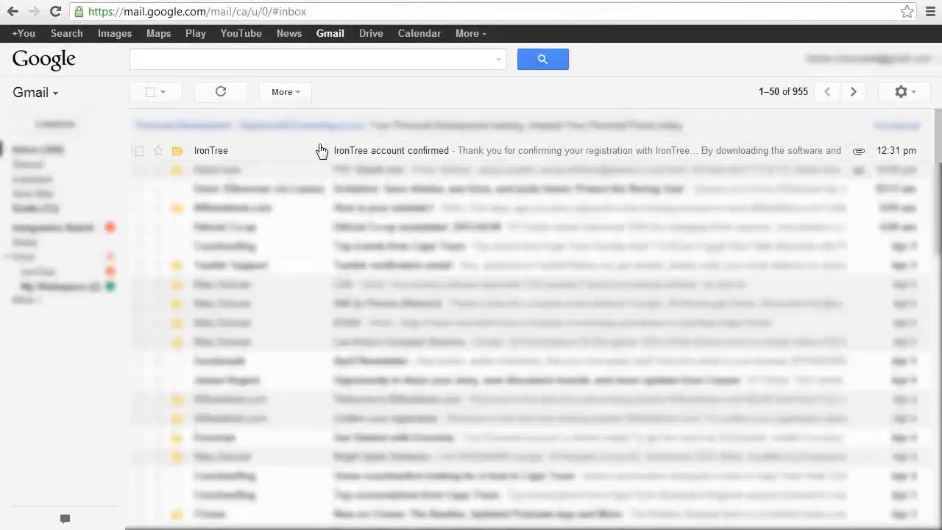
Look up the account details in Gmail's "IronTree account confirmed" message and enter the backup account name, account password and encryption key in the Setup Wizard
left_click(321, 151)
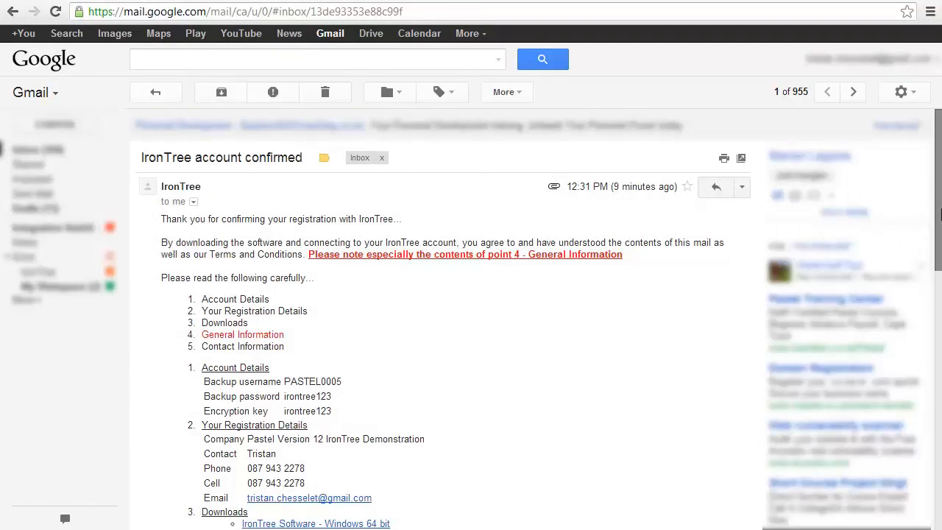
left_click_drag(941, 214, 941, 304)
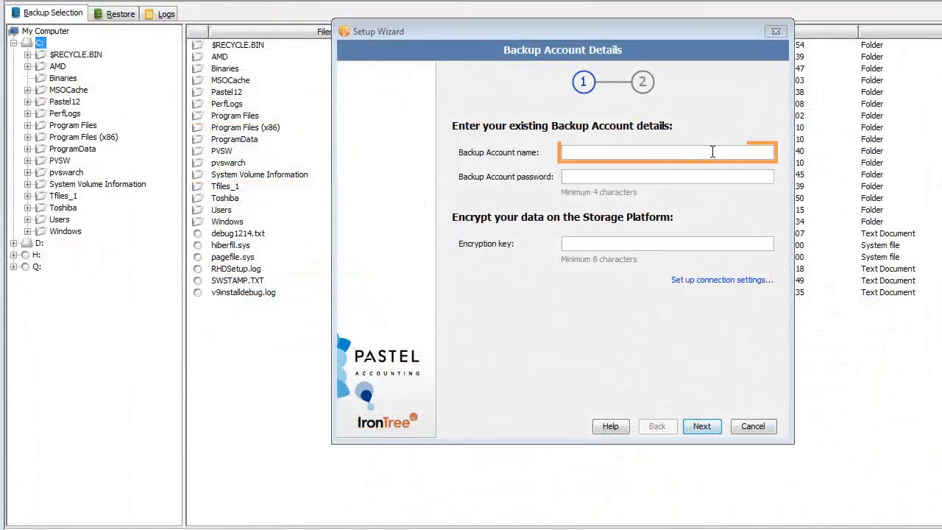
left_click(712, 152)
type("PASTEL00")
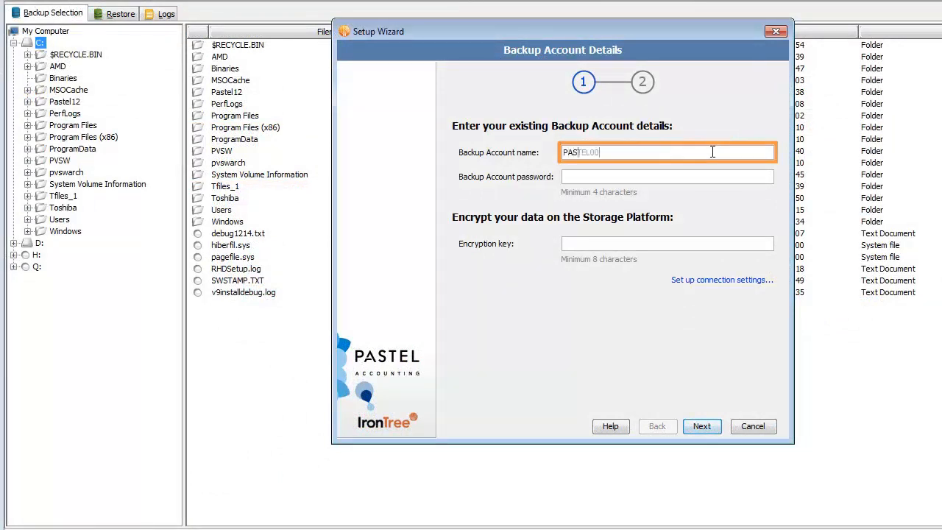
type("05")
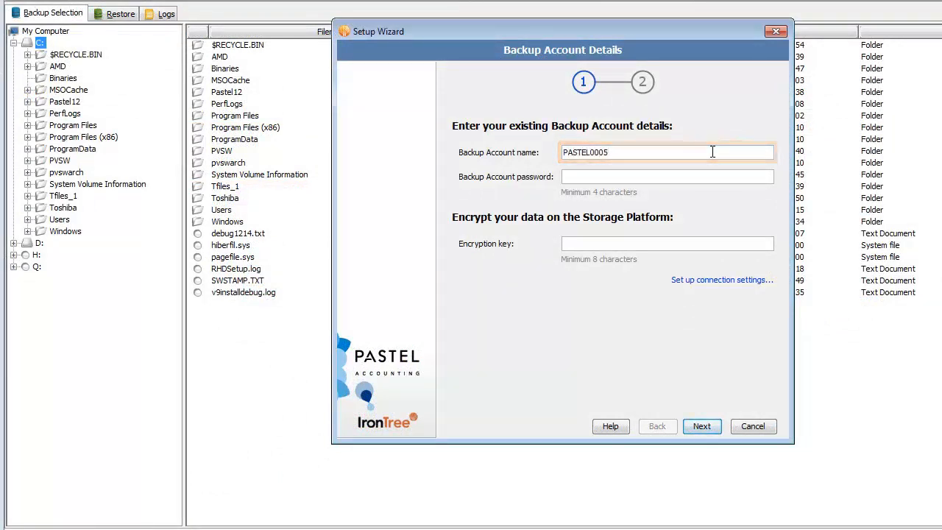
left_click(711, 177)
type("•••••••••••")
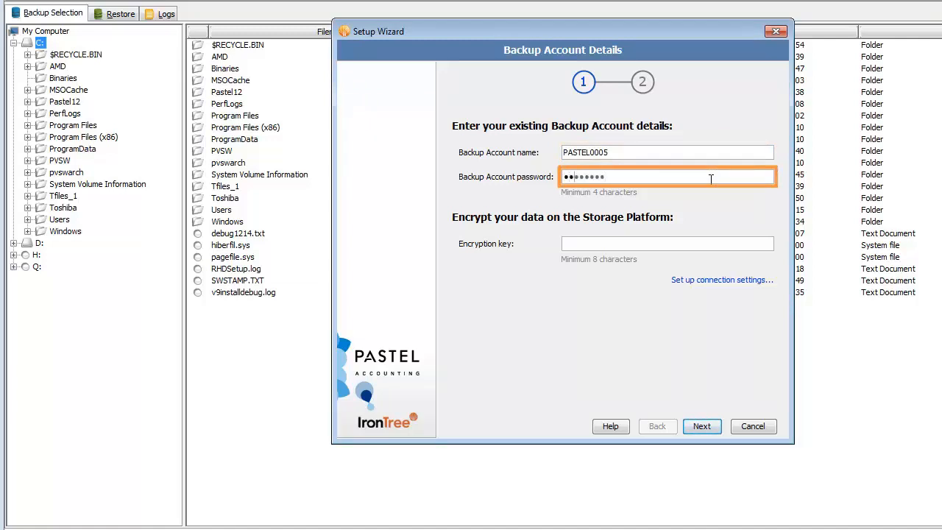
left_click(725, 243)
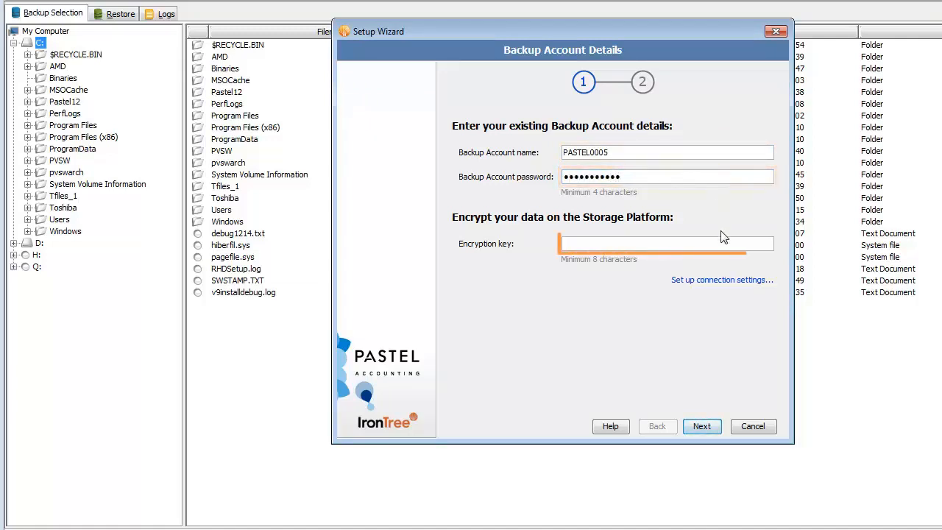
type("•••••••••••")
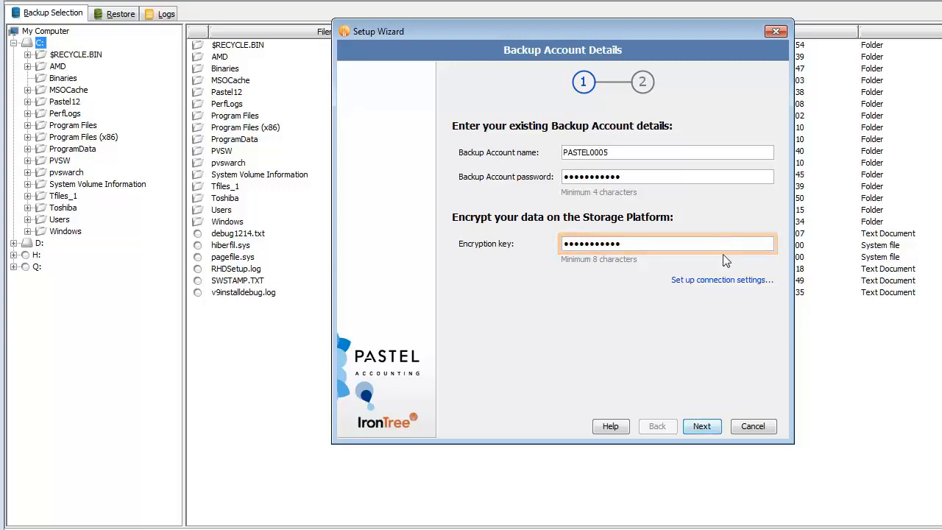
Reconnect to the existing backup account with the entered details and finish the Setup Wizard
left_click(702, 426)
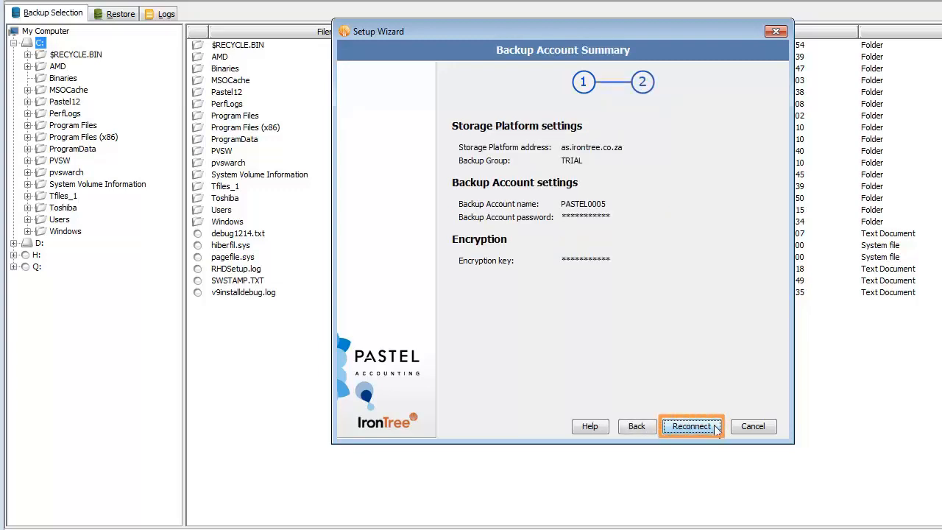
left_click(716, 429)
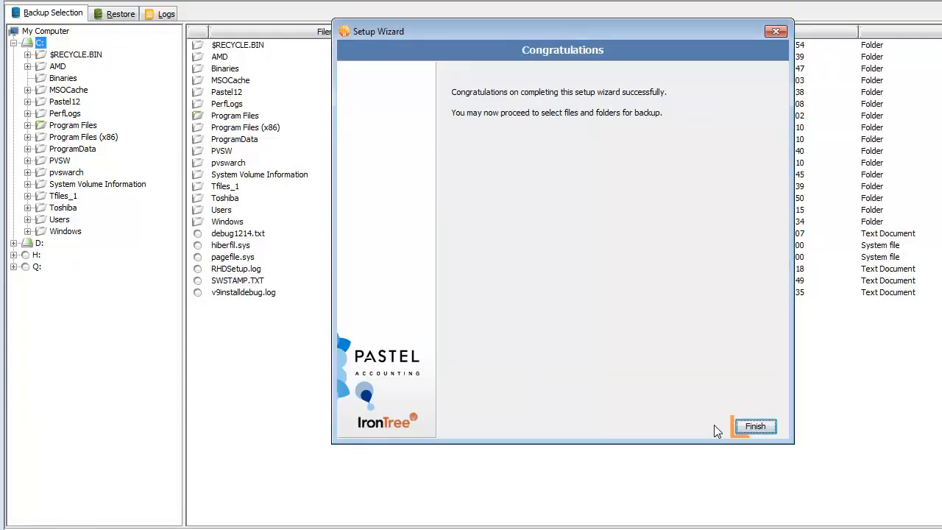
left_click(750, 426)
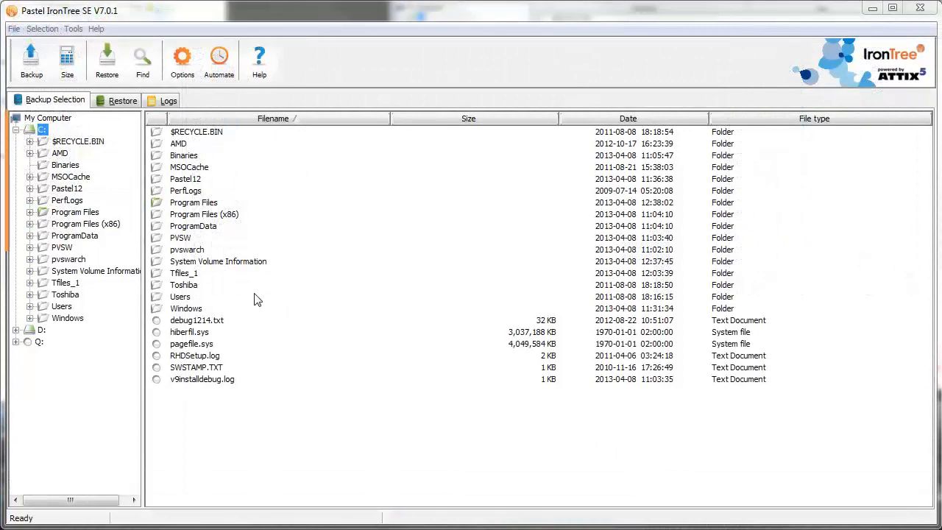
Expand the Pastel12 folder on the C: drive and include the whole folder in the backup selection
left_click(31, 190)
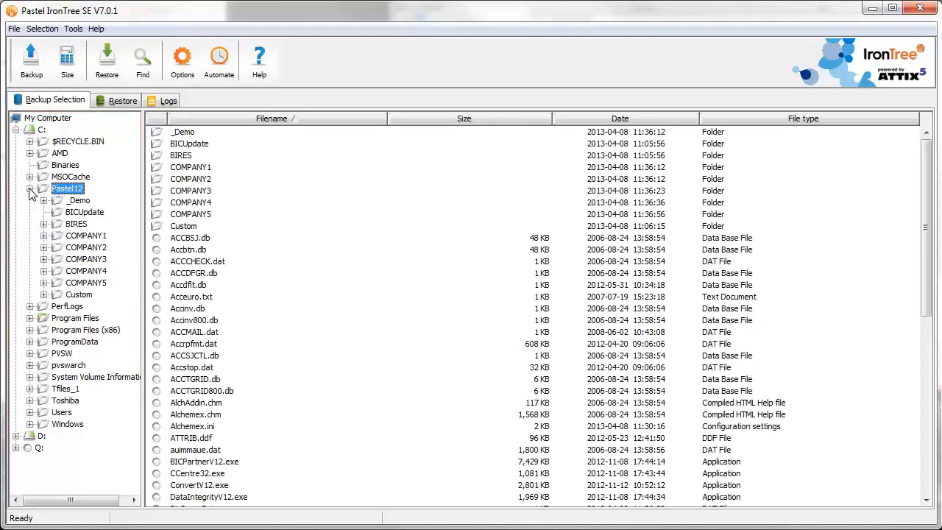
right_click(70, 194)
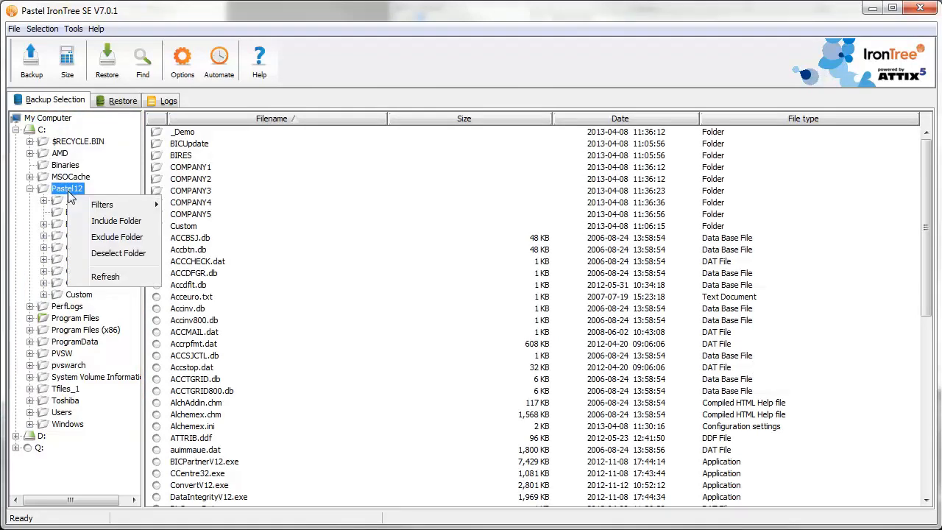
left_click(109, 223)
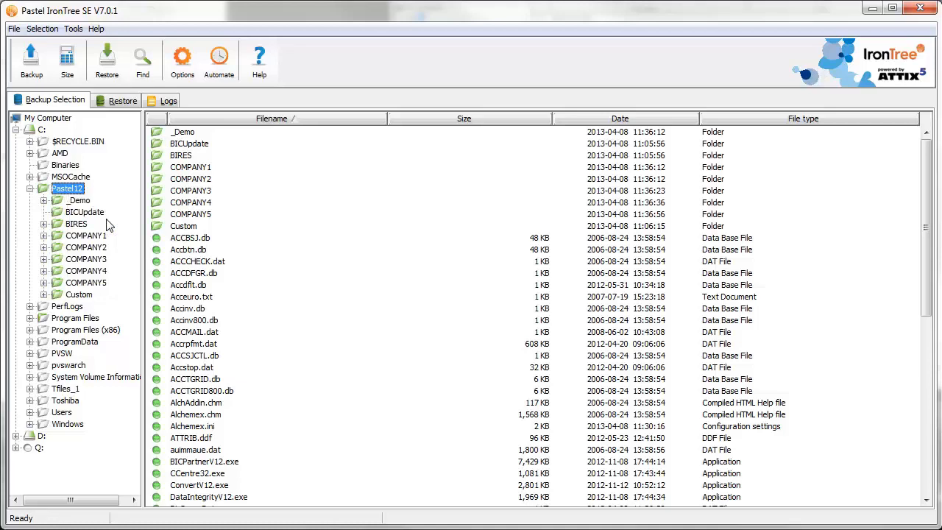
Exclude the _Demo, BICUpdate and BIRES subfolders of Pastel12 from the backup selection
right_click(85, 206)
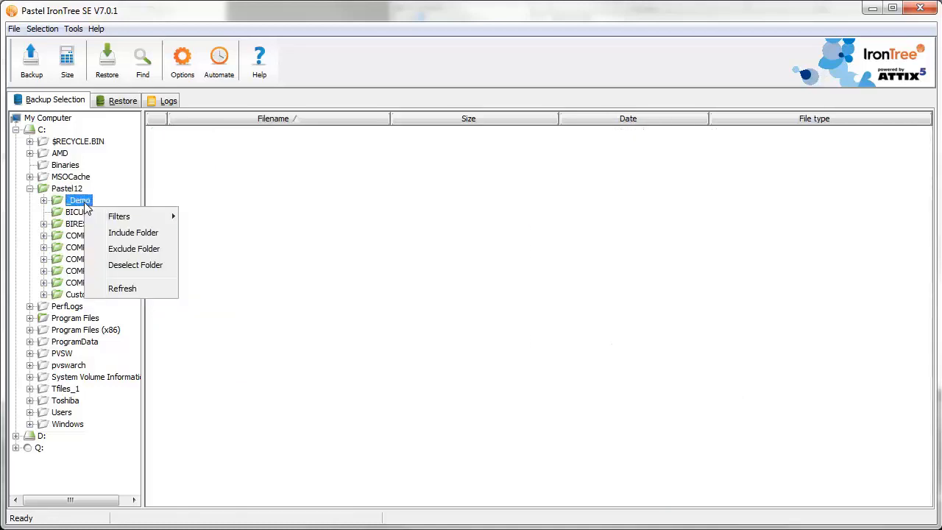
left_click(125, 251)
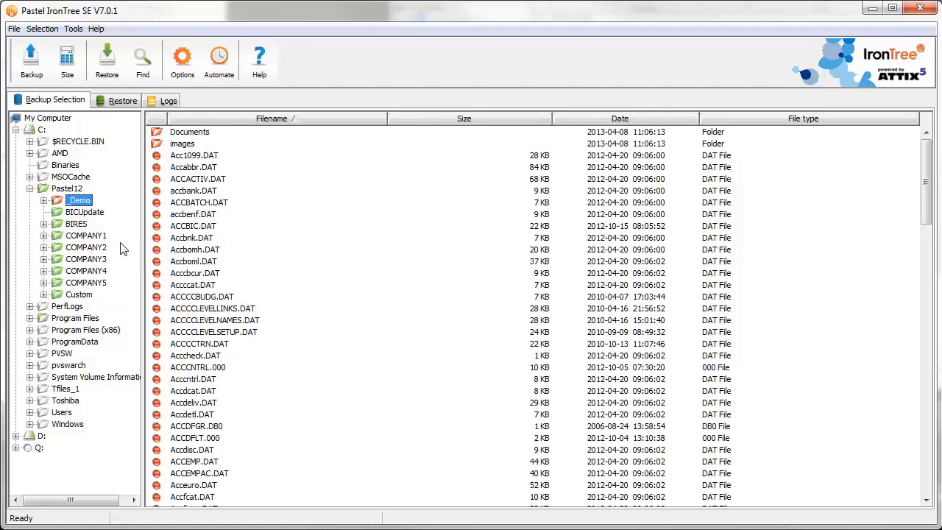
right_click(92, 216)
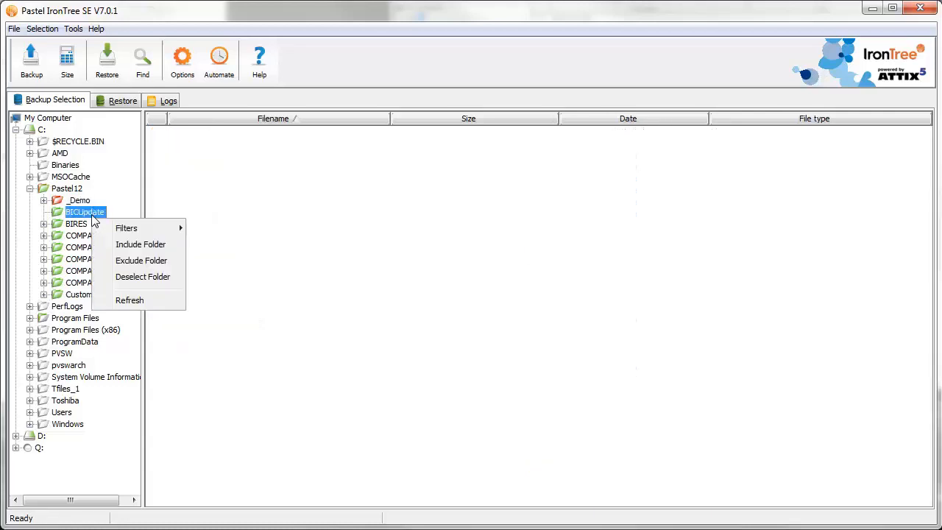
left_click(142, 262)
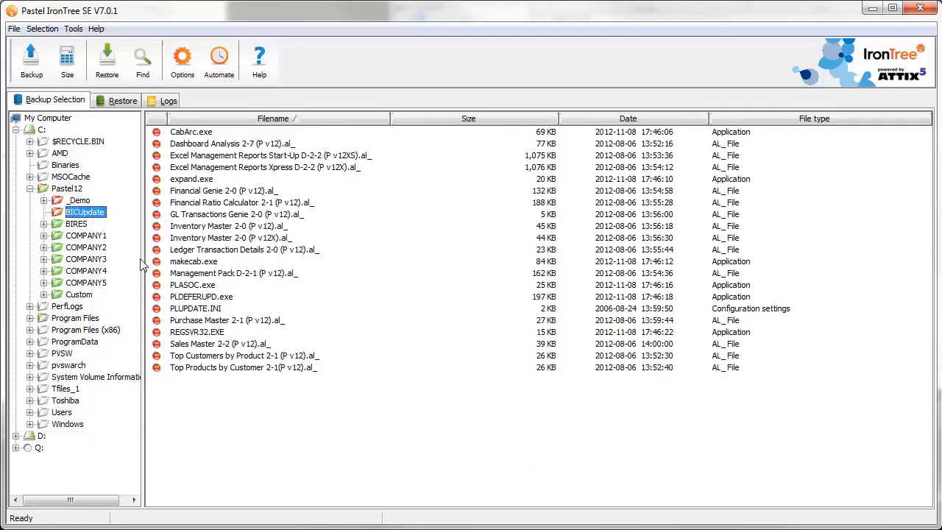
right_click(76, 224)
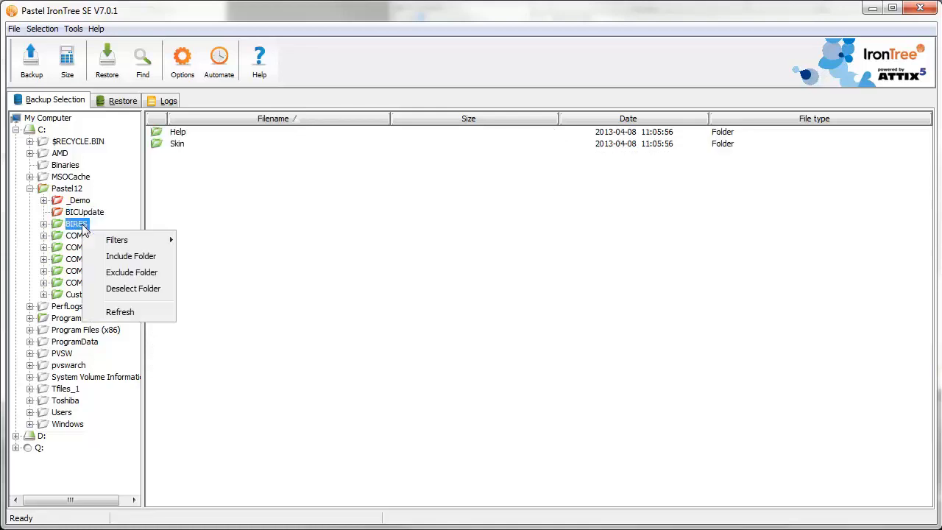
left_click(132, 272)
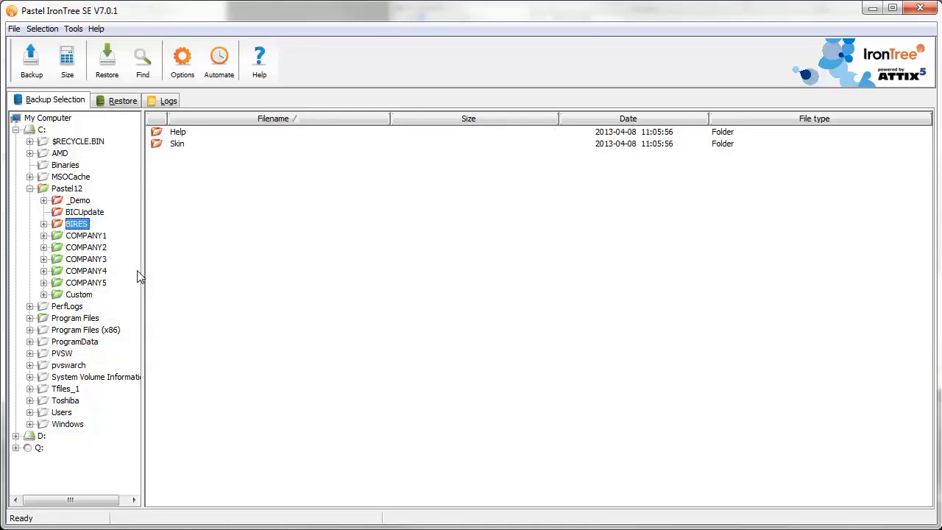
Exclude the AutoUpdate, Convert, Images and Language subfolders of Pastel12's Custom folder from the backup, and collapse Custom
left_click(45, 295)
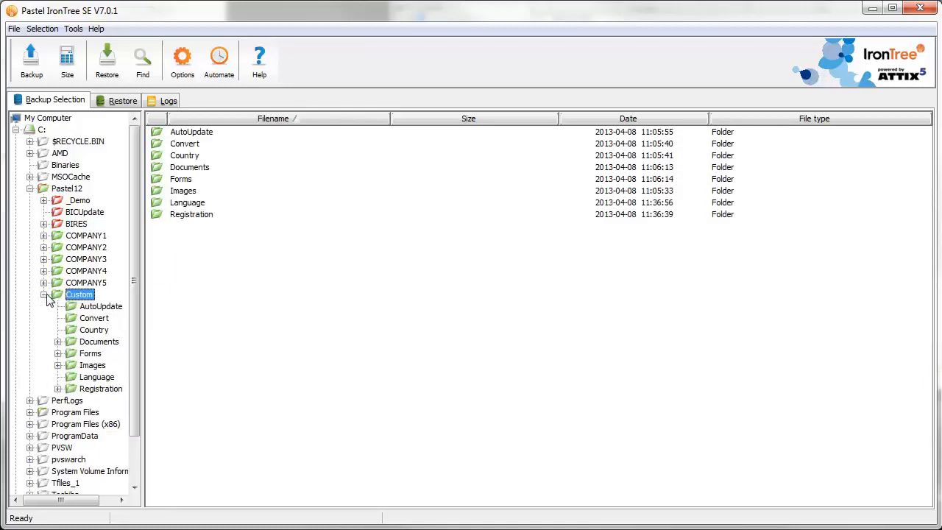
right_click(98, 308)
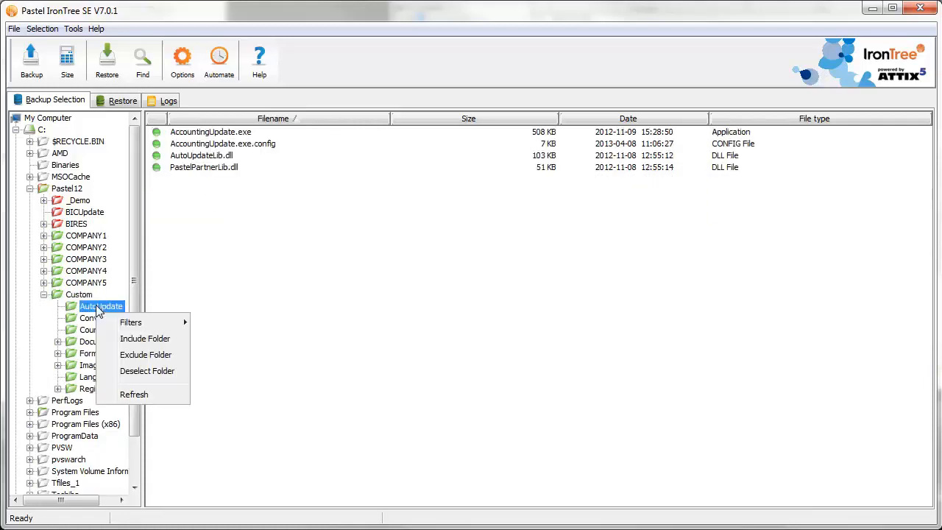
left_click(132, 356)
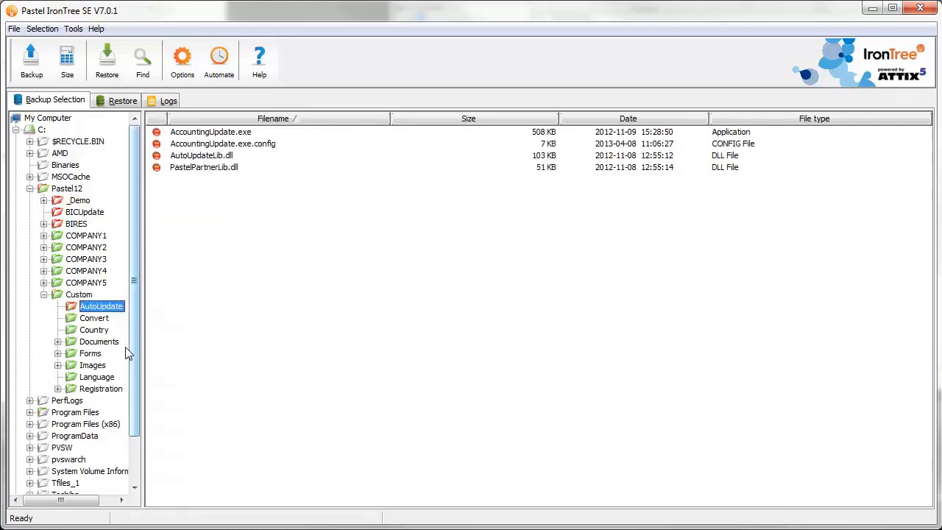
right_click(98, 321)
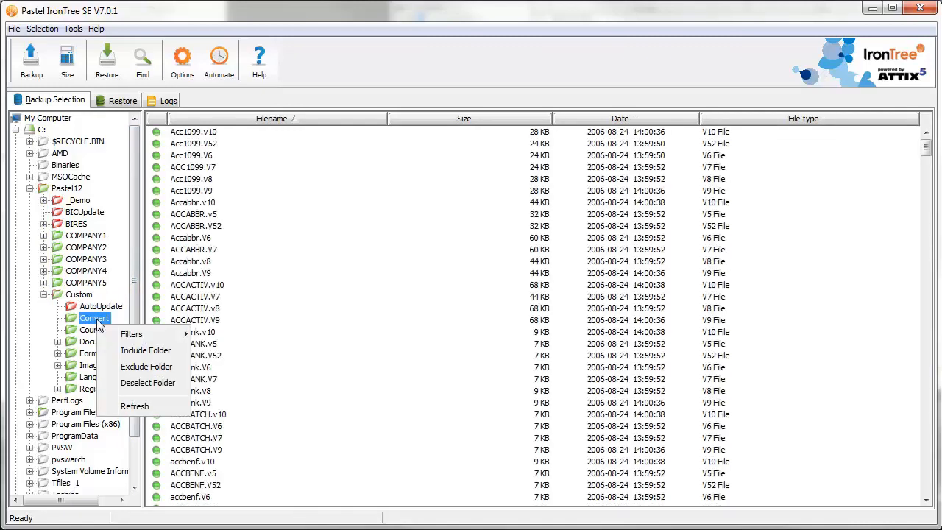
left_click(138, 369)
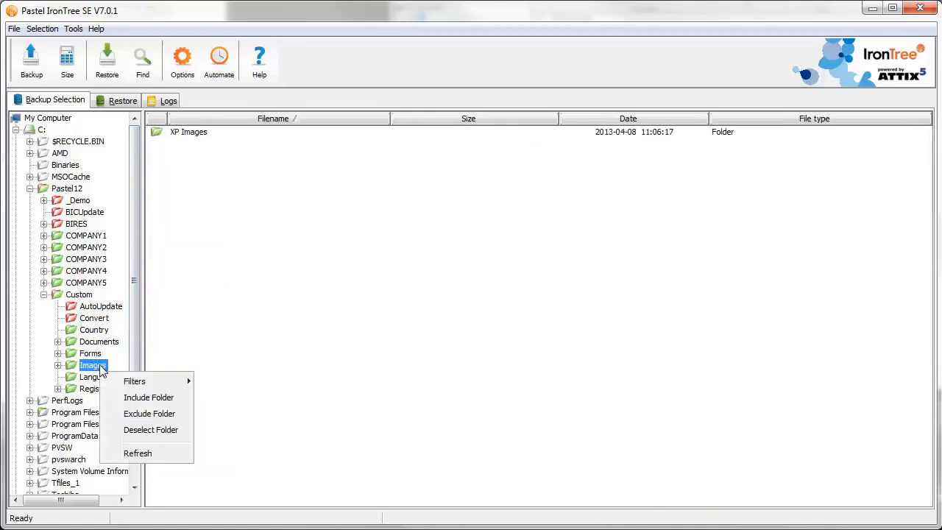
right_click(102, 368)
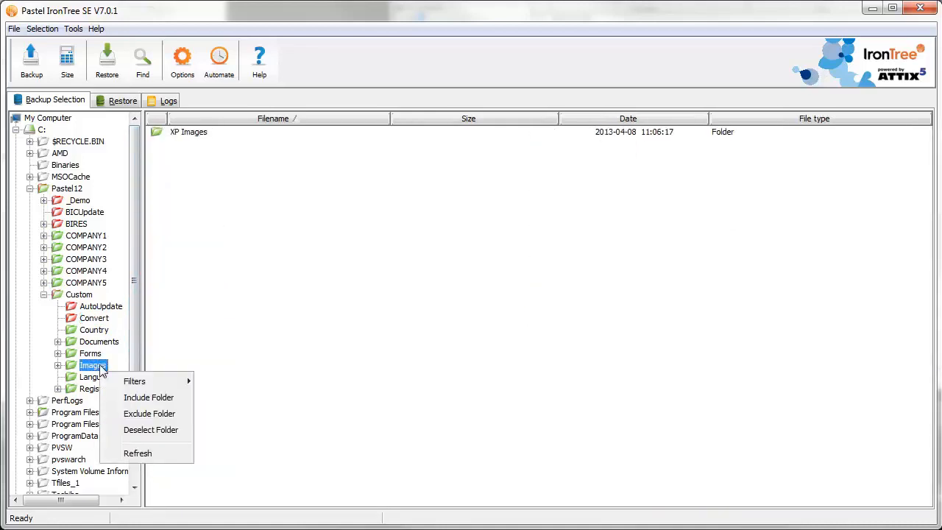
left_click(147, 413)
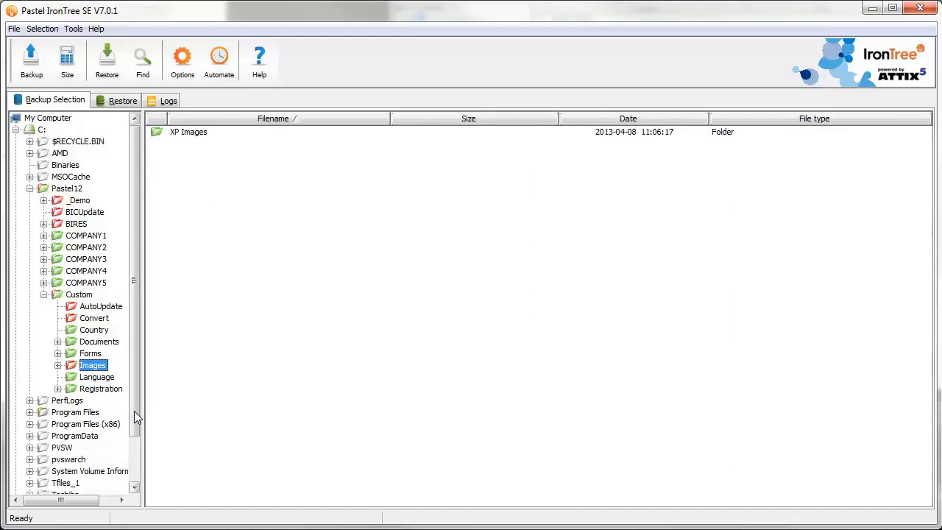
right_click(101, 379)
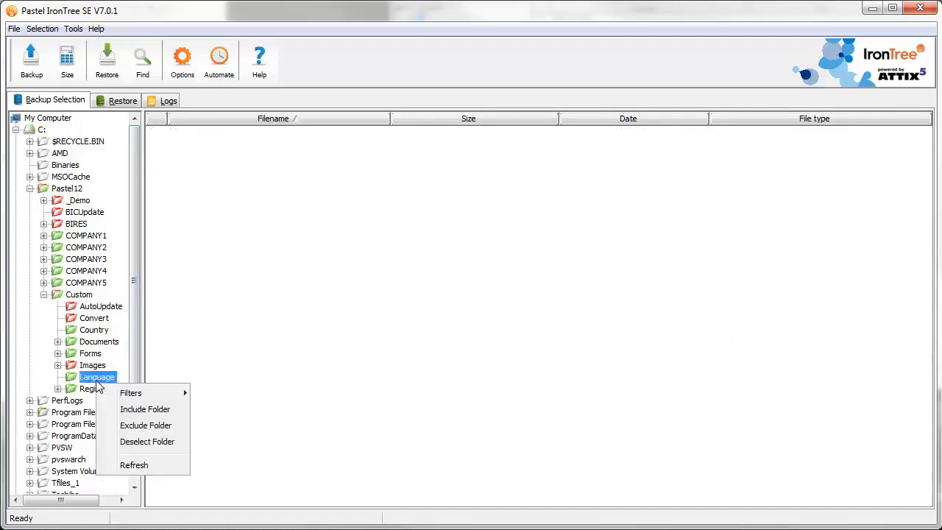
left_click(135, 426)
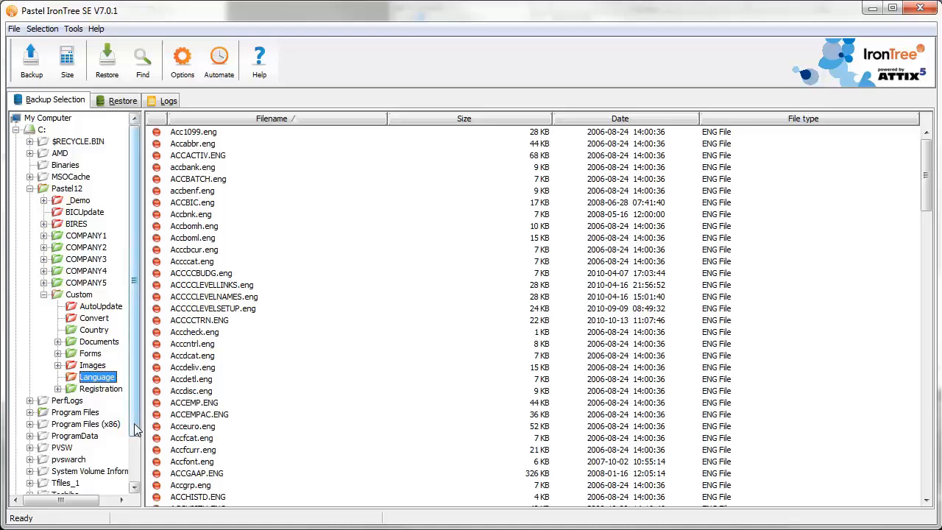
left_click(44, 295)
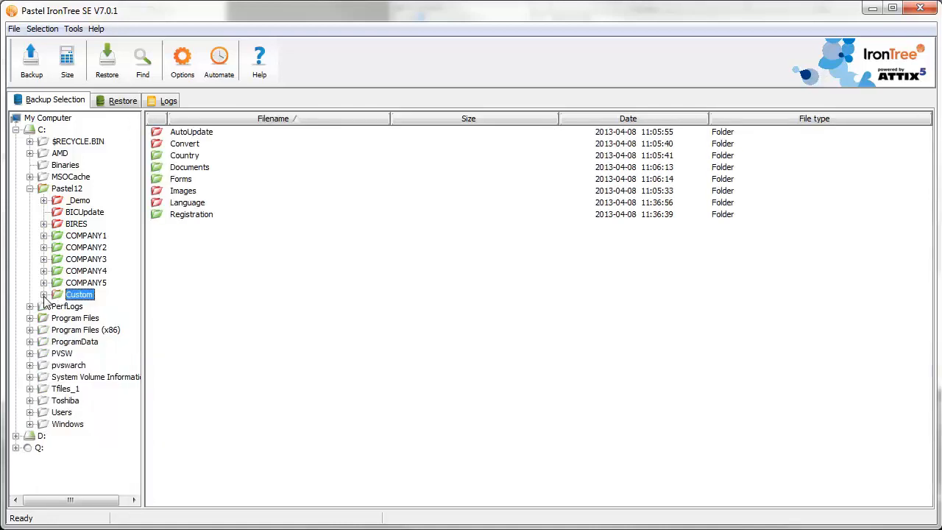
Globally exclude *.zip, *.exe and *.msi files from the backup, and calculate the backup selection size
left_click(186, 74)
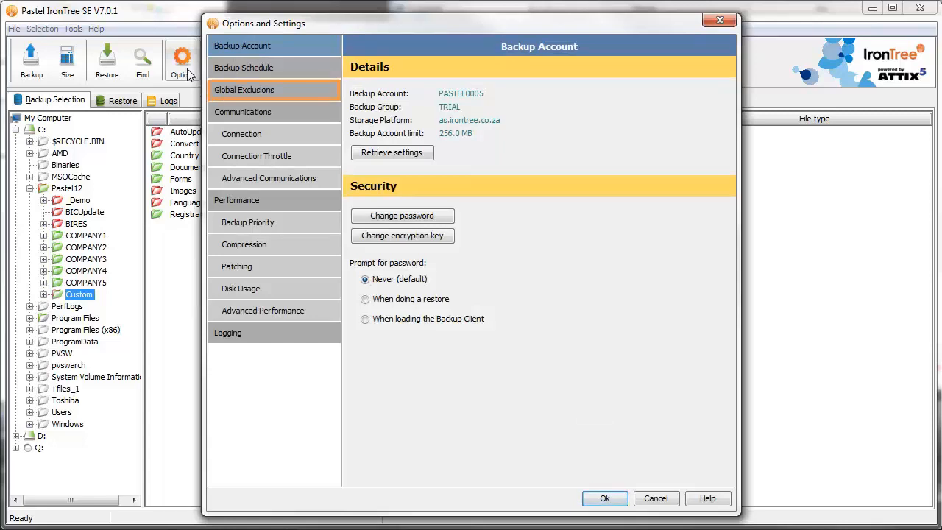
left_click(272, 90)
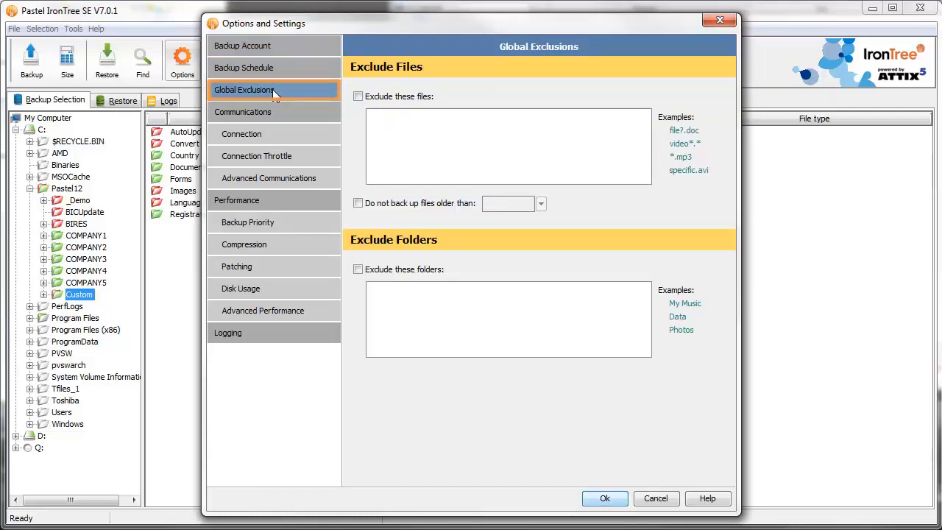
left_click(358, 98)
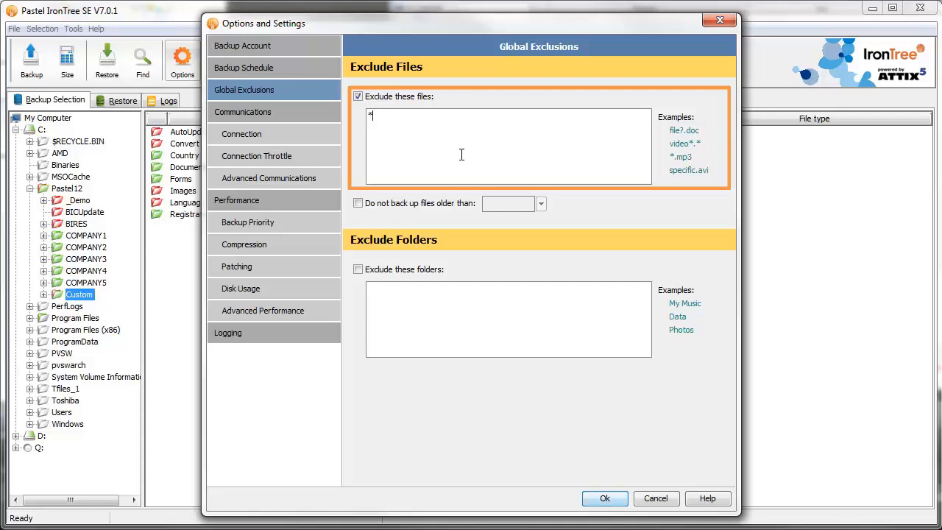
type("zip,*.exe,*.msi")
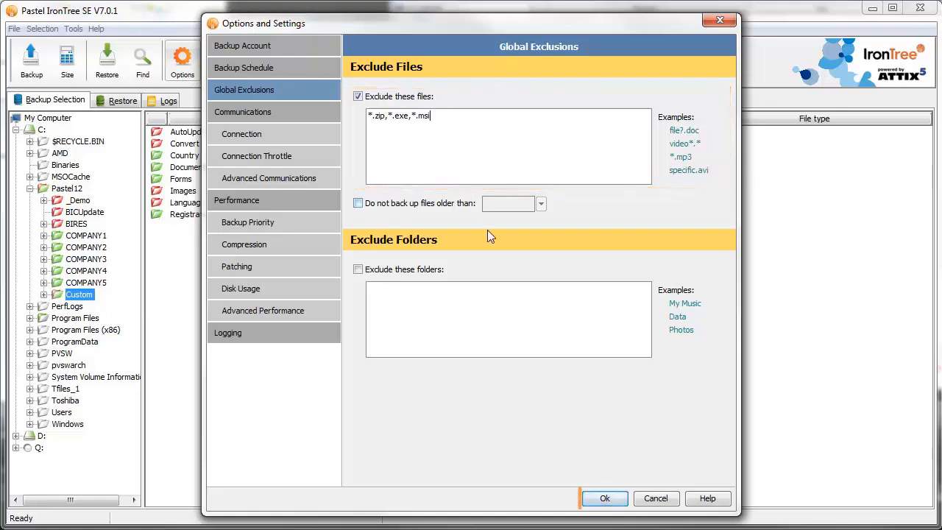
left_click(614, 500)
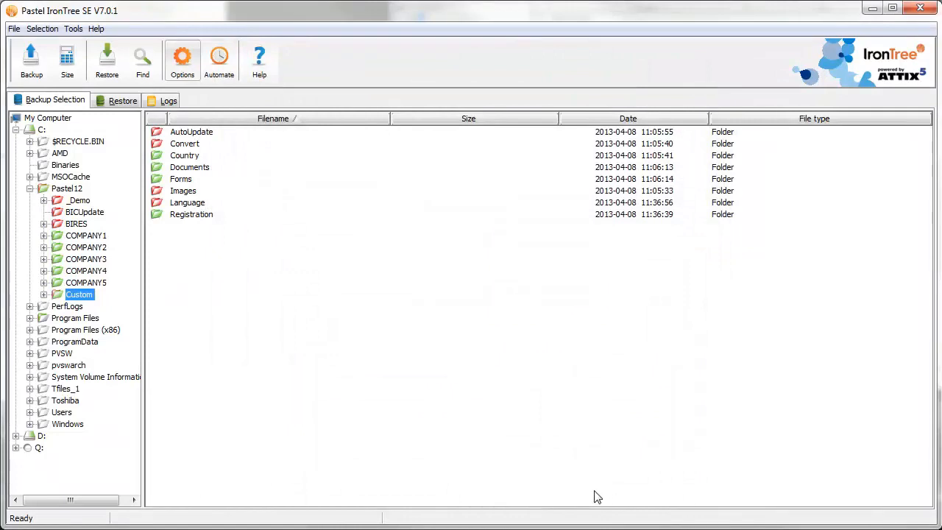
left_click(65, 67)
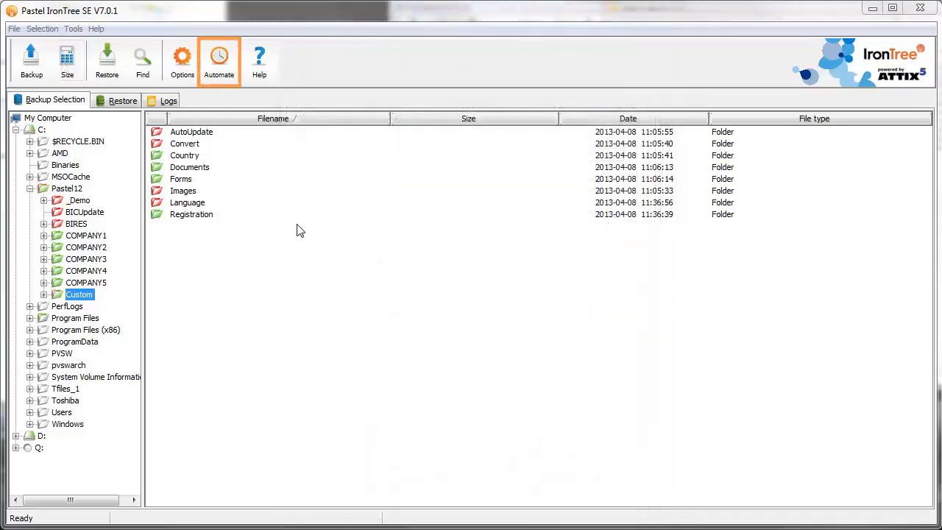
Enable the advanced schedule instead of the daily automated backup for the Default set, and add a Monday backup at 17h10
left_click(226, 76)
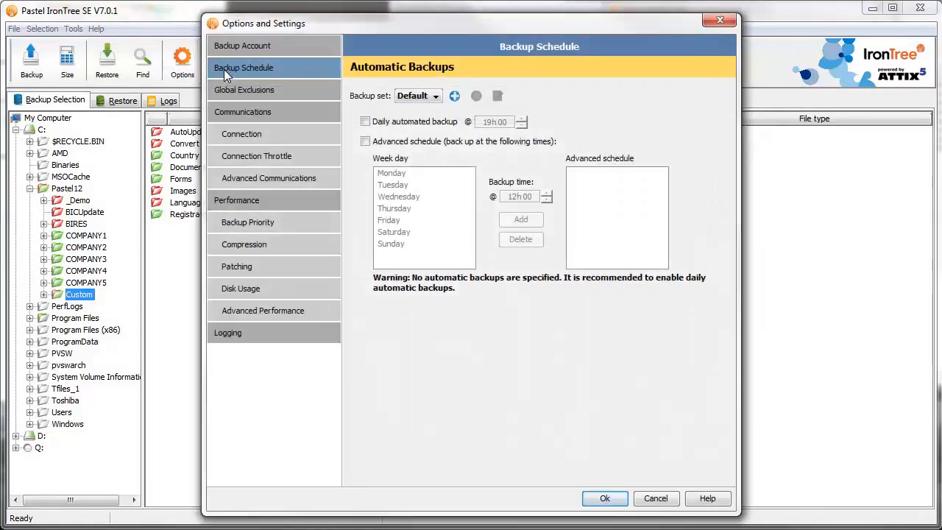
left_click(364, 122)
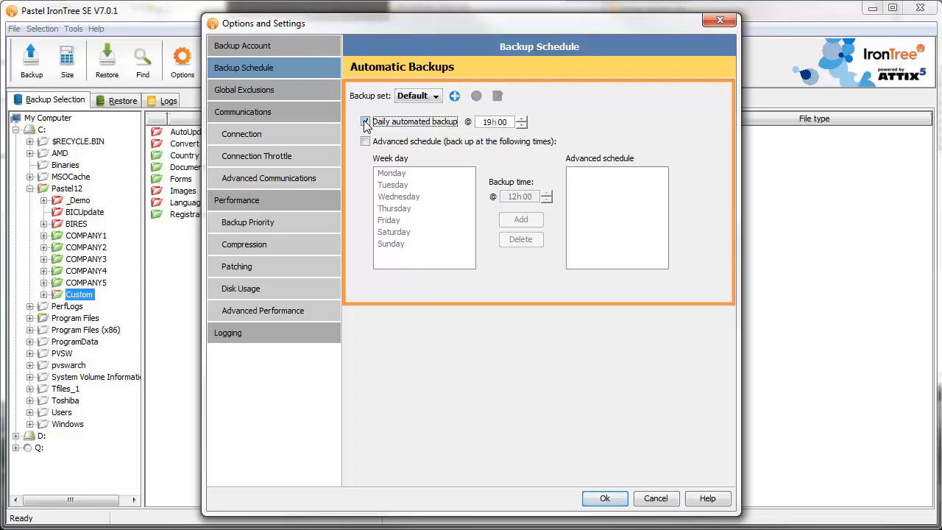
left_click(365, 122)
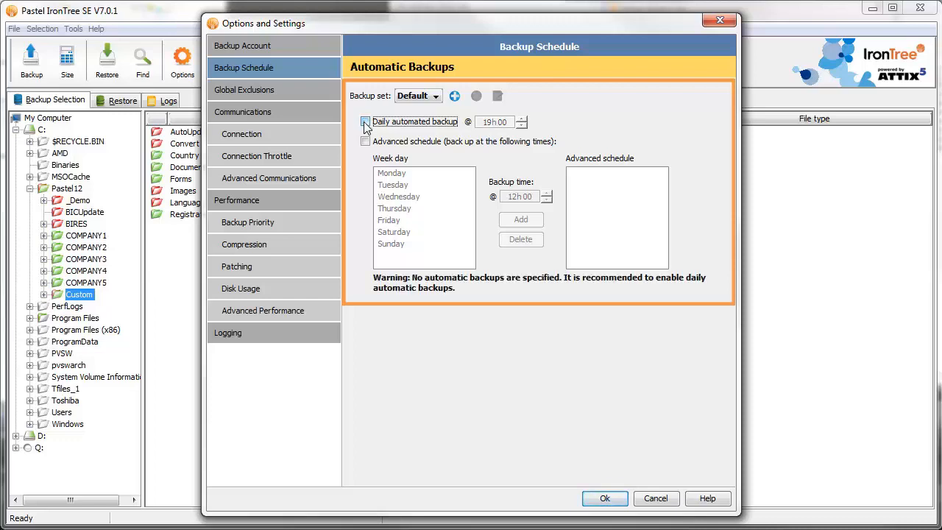
left_click(366, 142)
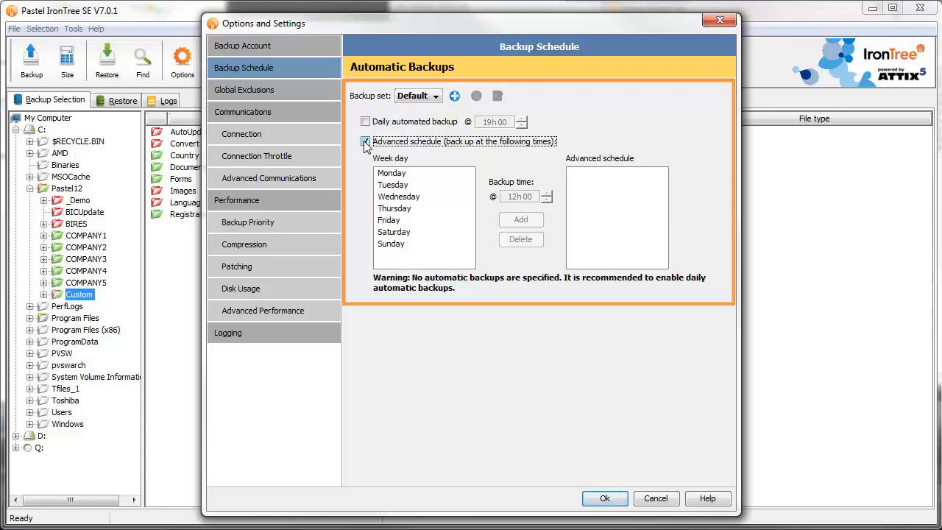
left_click(418, 175)
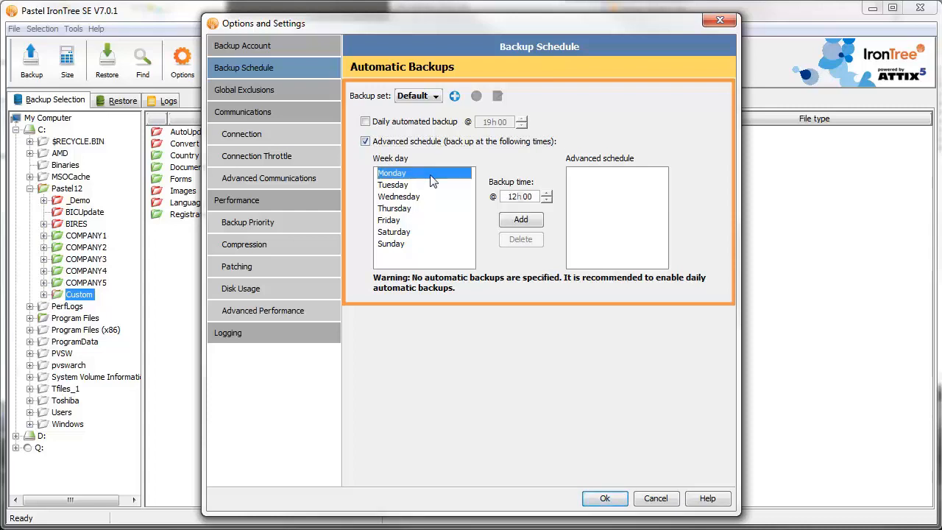
left_click(533, 197)
type("17h 10")
left_click(533, 221)
Add Tuesday, Wednesday, Thursday and Friday backups at 17h10 to the advanced schedule and save the settings
left_click(429, 188)
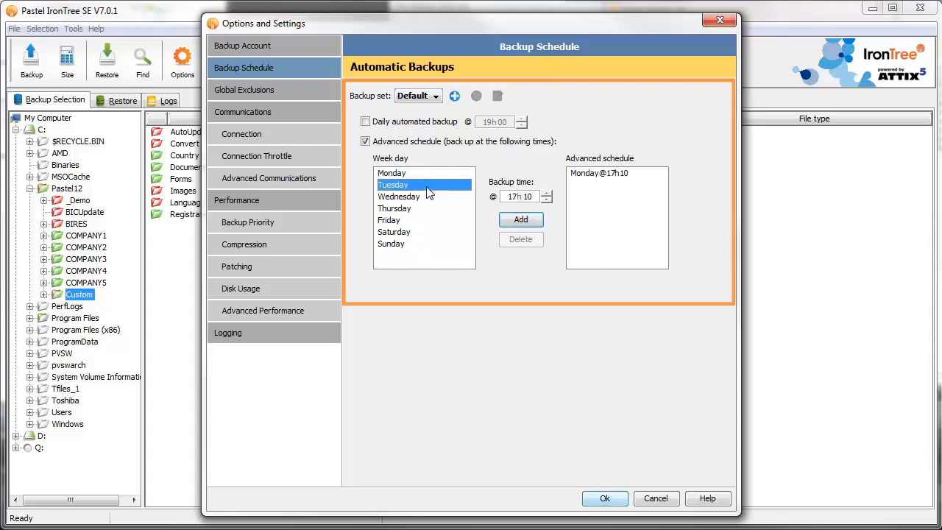
left_click(510, 222)
left_click(453, 223)
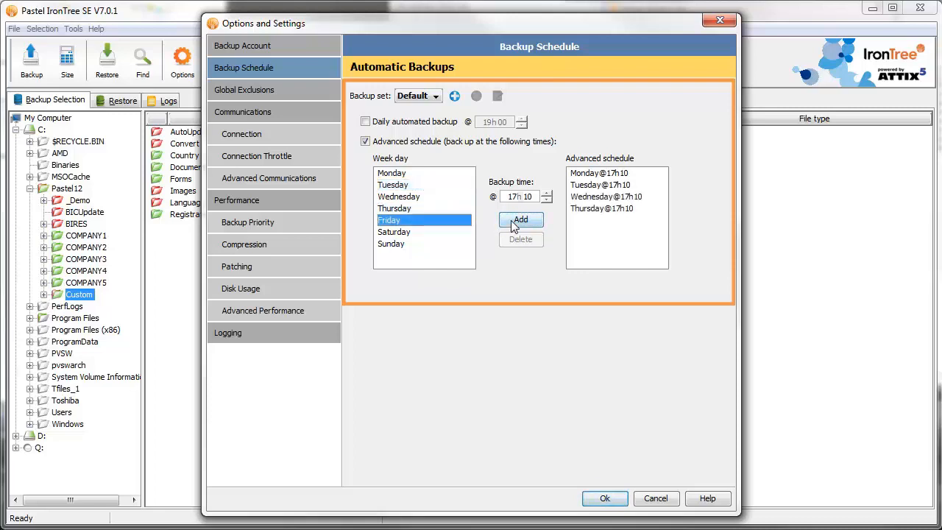
left_click(515, 226)
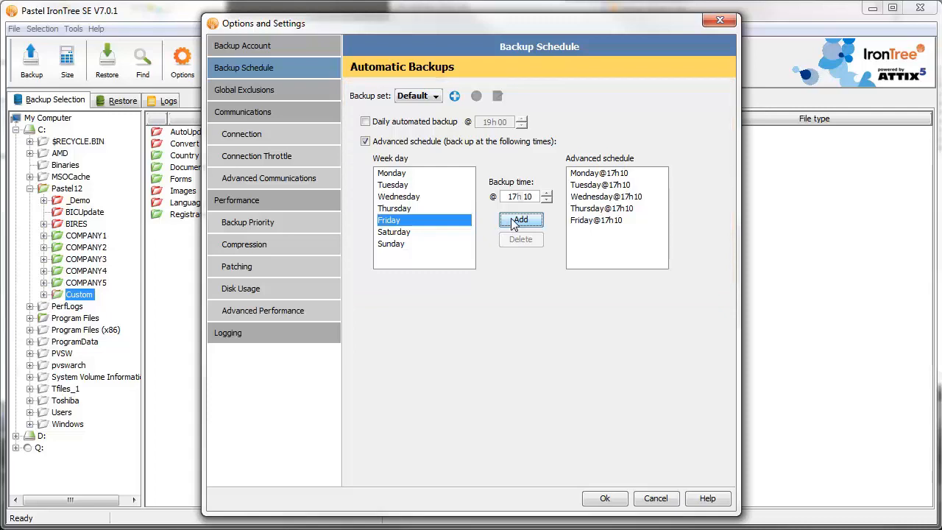
left_click(619, 504)
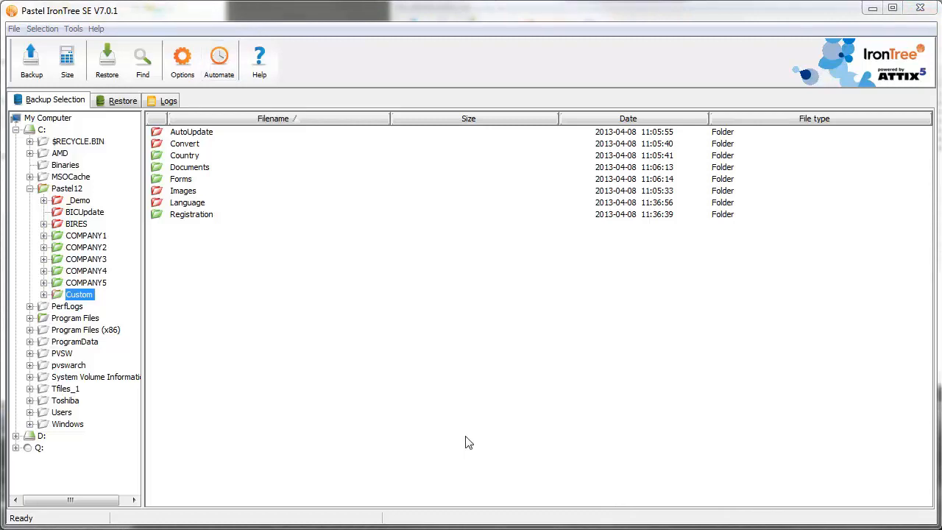
Enable email notification for failed and successful backups, with warnings and errors appended to the subject line
left_click(78, 33)
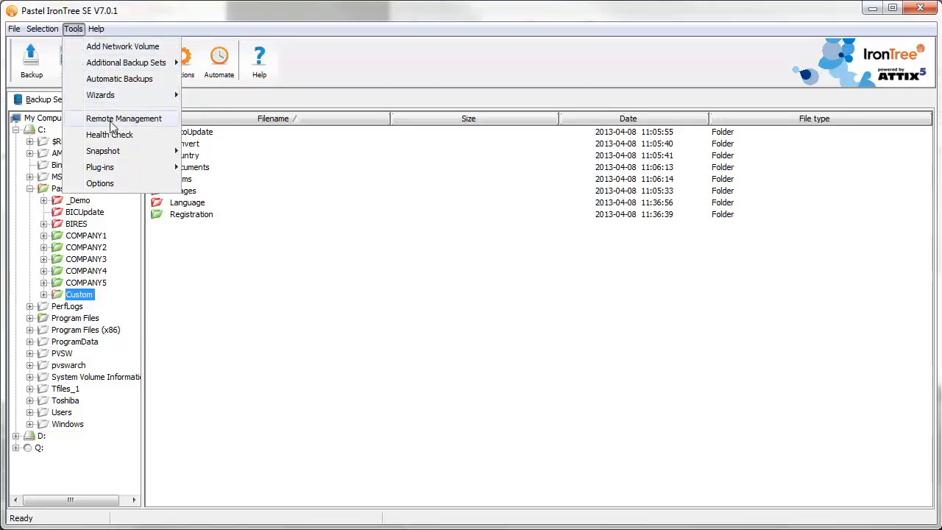
mouse_move(144, 170)
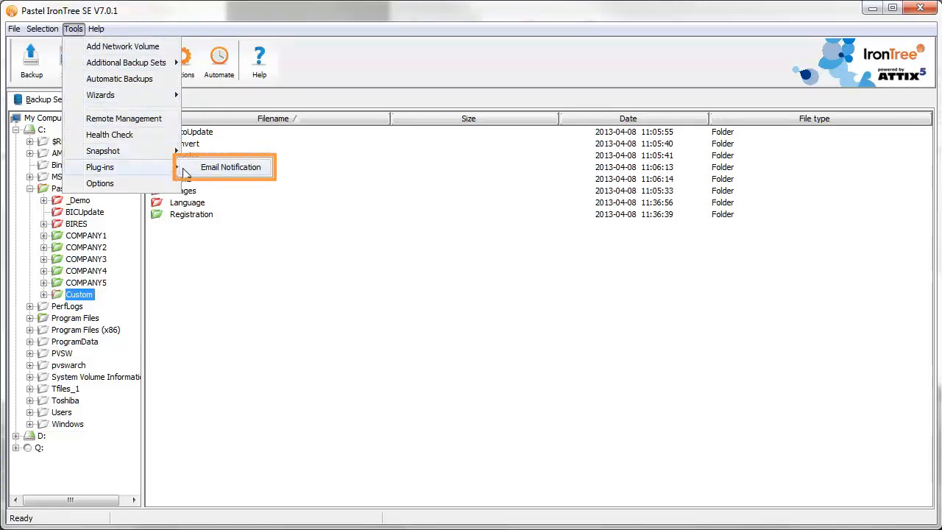
left_click(195, 168)
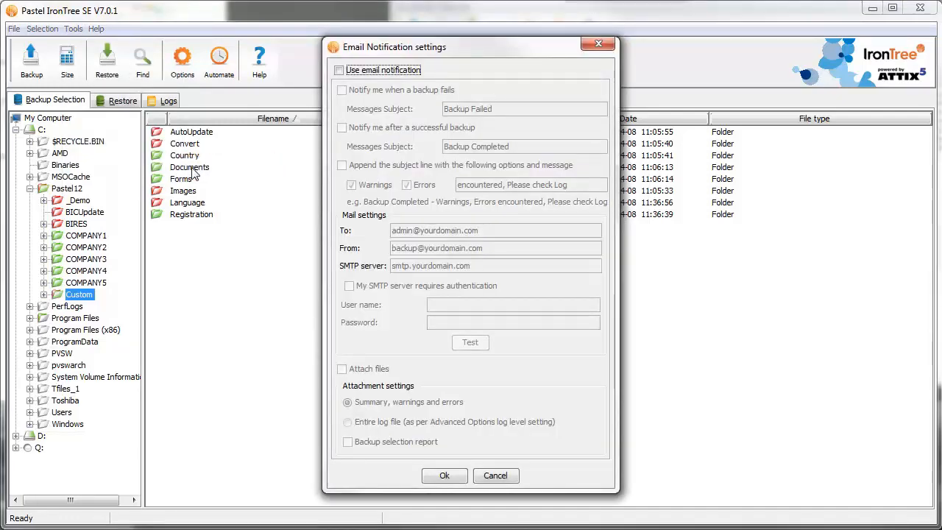
left_click(339, 71)
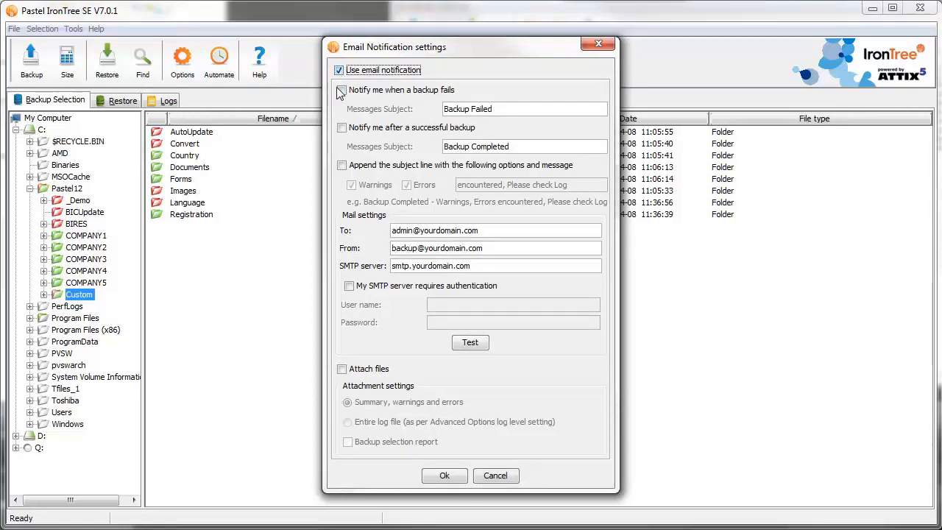
left_click(343, 92)
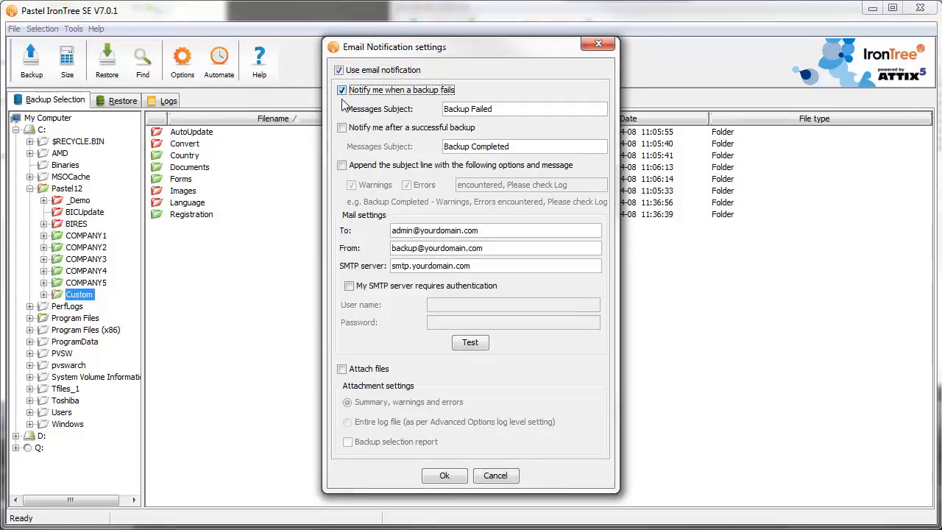
left_click(342, 128)
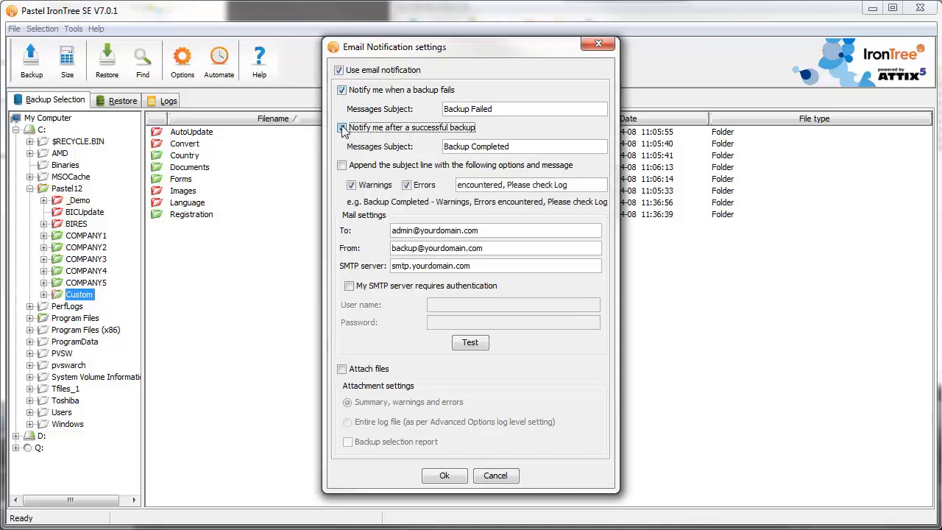
left_click(343, 165)
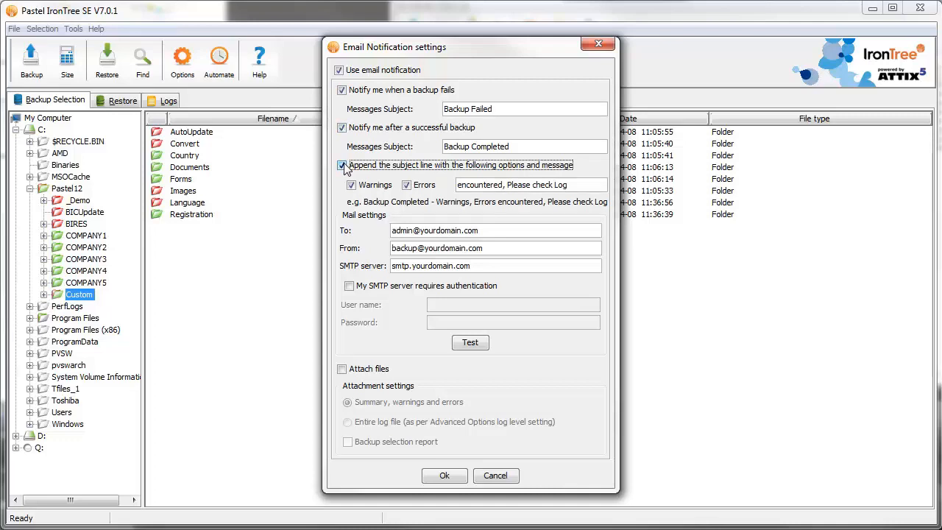
Attach the entire log file and the backup selection report to the notification emails
left_click(343, 370)
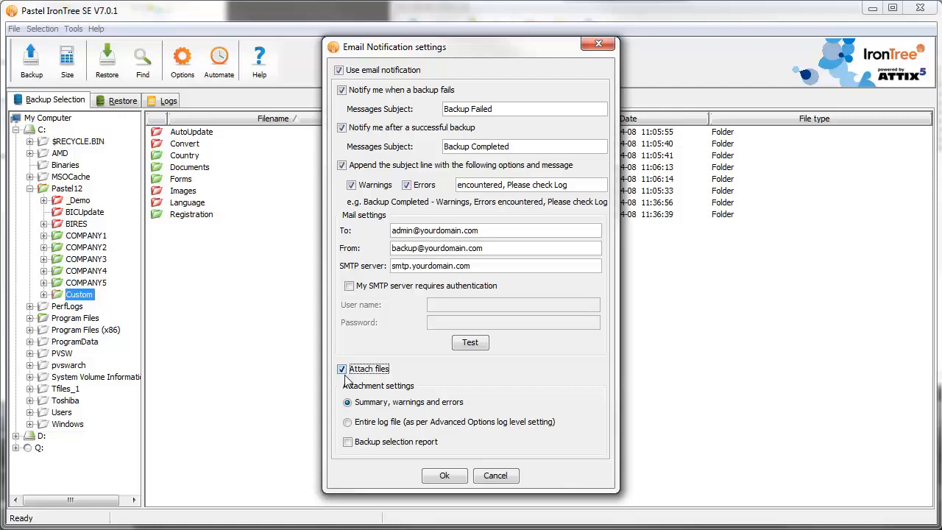
left_click(347, 423)
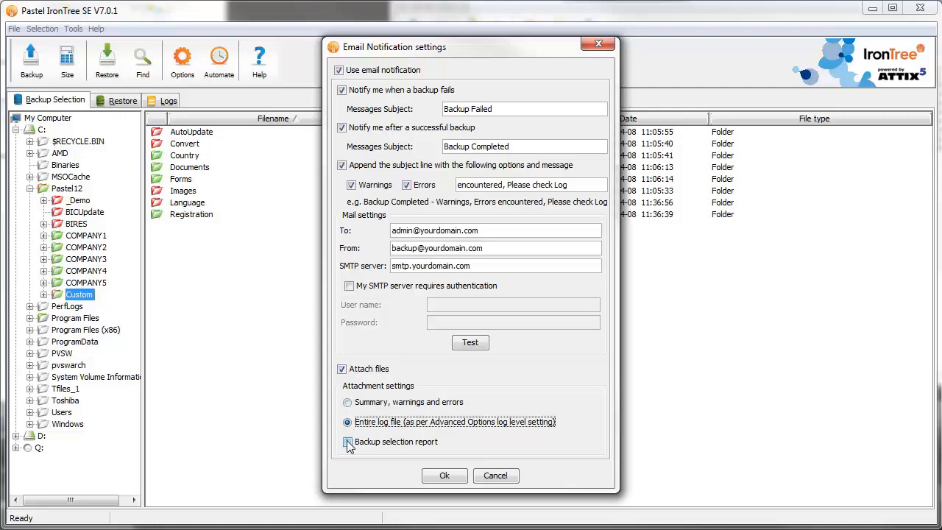
left_click(348, 442)
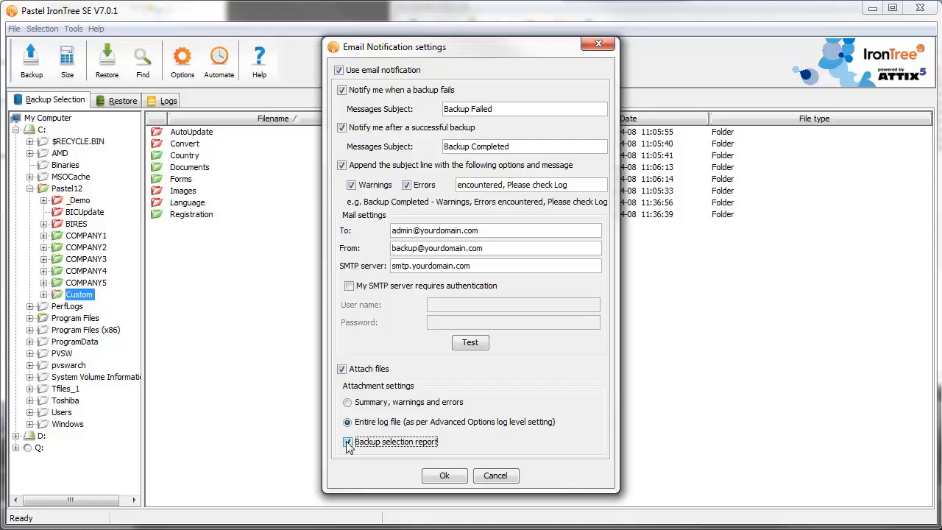
Replace the notification recipient with the IronTree support e-mail address and your own e-mail address, separated by a semicolon
left_click(502, 231)
left_click_drag(499, 231, 382, 235)
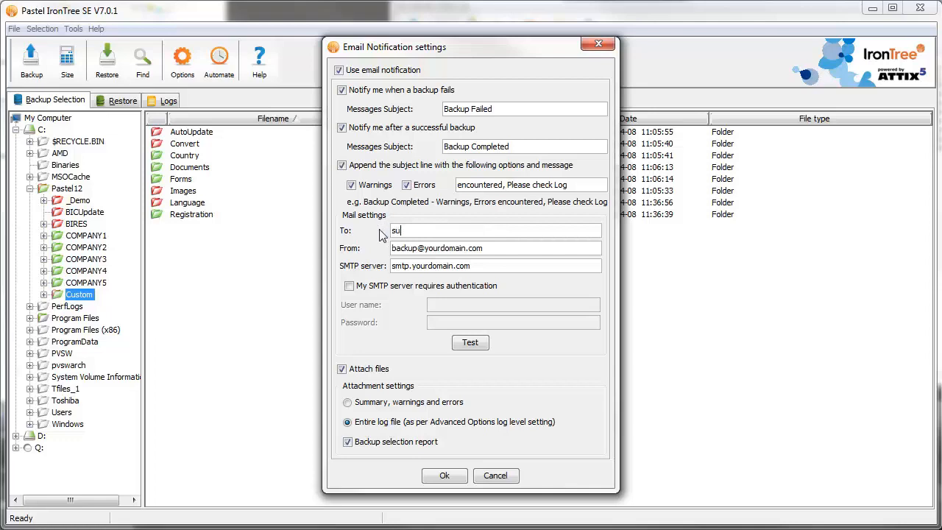
type("; YOUR EMAIL GOES HERE")
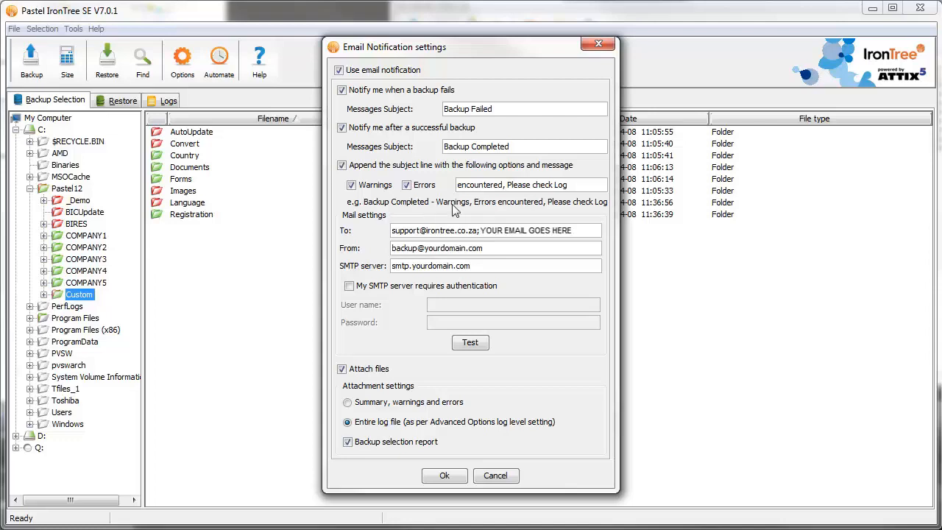
Enter your own e-mail address as the sender, fill in your SMTP server, and test the mail settings
left_click_drag(483, 248, 392, 248)
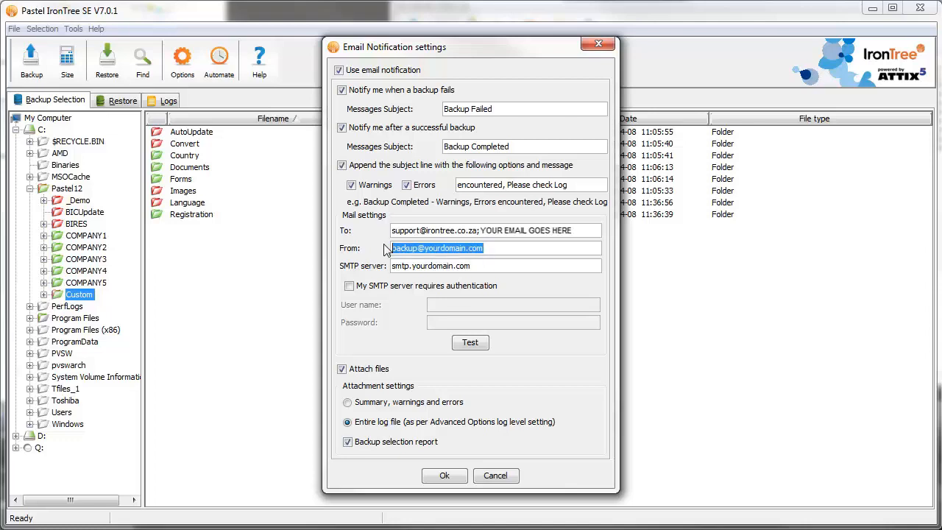
type("YOUR EMAIL ADDRESS GOES HERE")
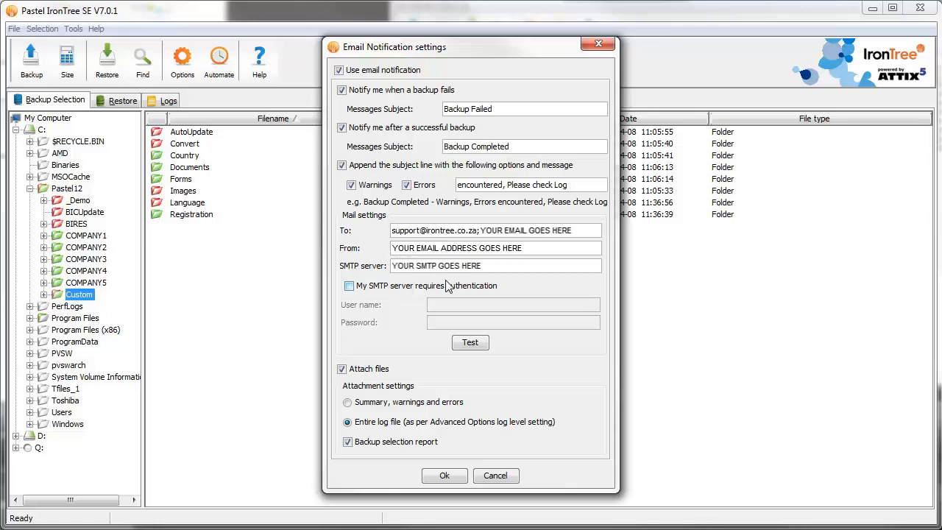
left_click(469, 342)
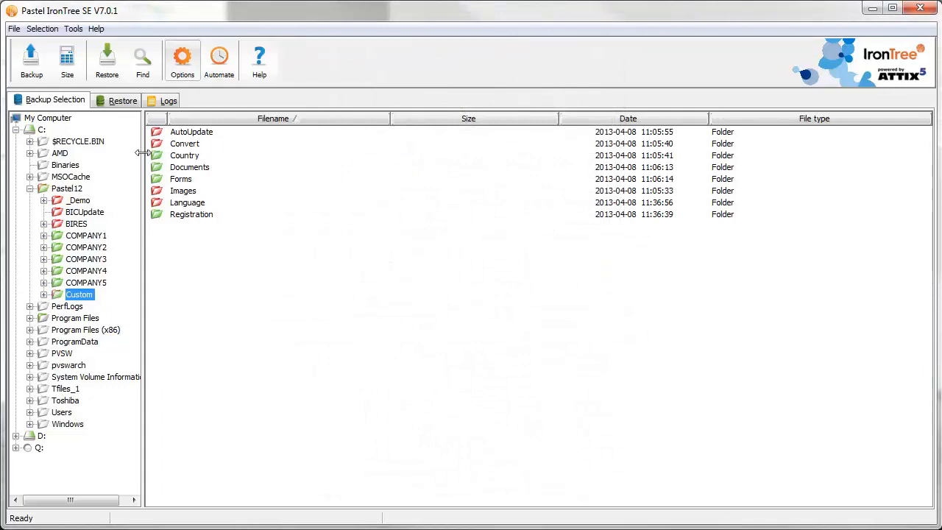
Start the backup of the selected folders and hide its progress window
left_click(30, 68)
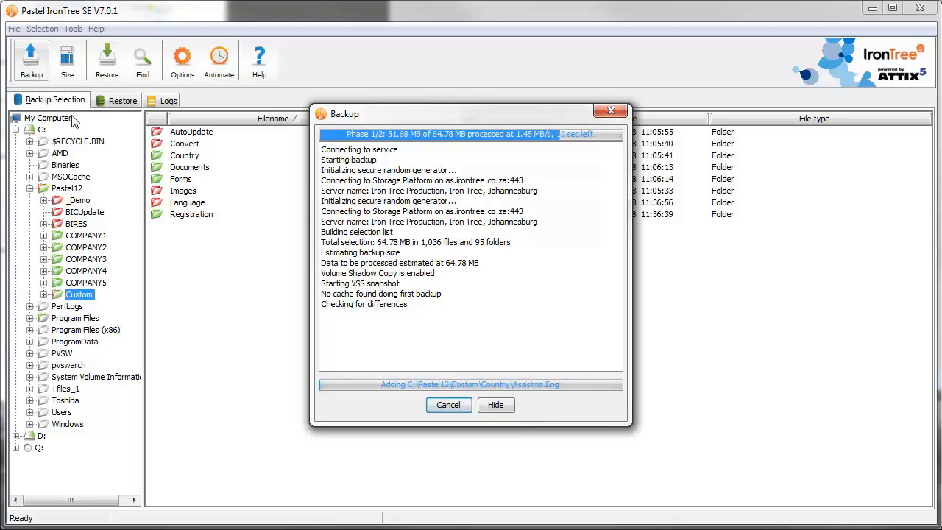
left_click(497, 414)
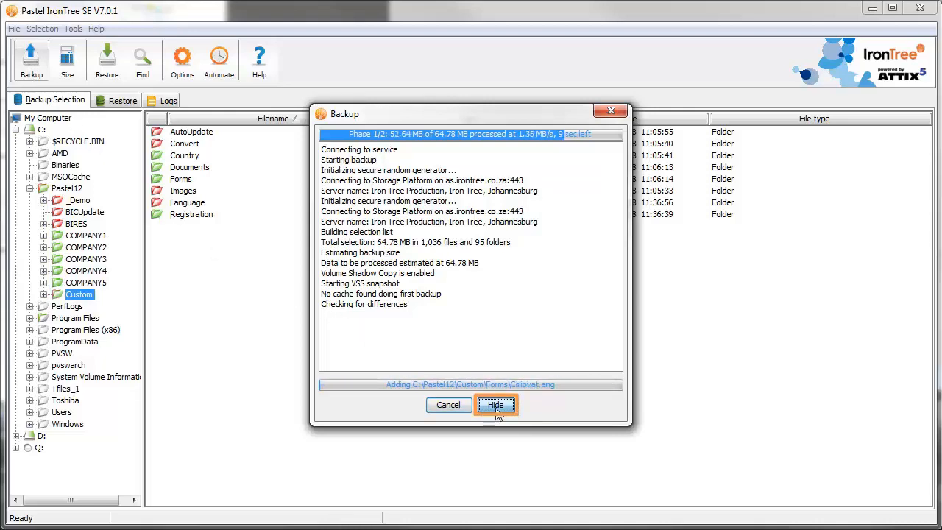